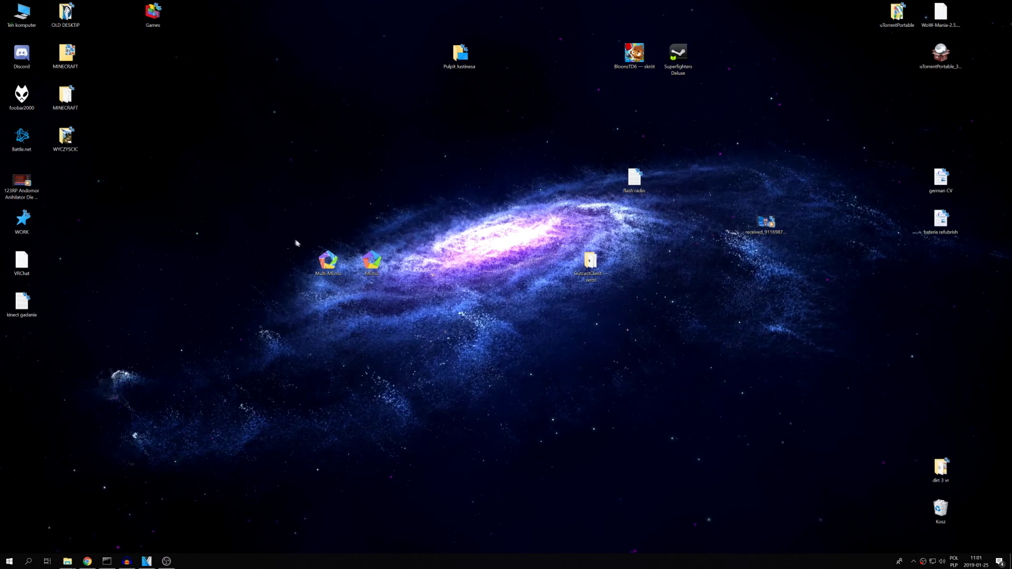
# Step: Launch Multi-MEmu from its desktop shortcut and start the Andomor emulator instance
pyautogui.moveTo(285, 226)
pyautogui.mouseDown()
pyautogui.moveTo(425, 304)
pyautogui.moveTo(294, 245)
pyautogui.moveTo(279, 230)
pyautogui.moveTo(426, 306)
pyautogui.mouseUp()
pyautogui.click(280, 230)
pyautogui.click(425, 297)
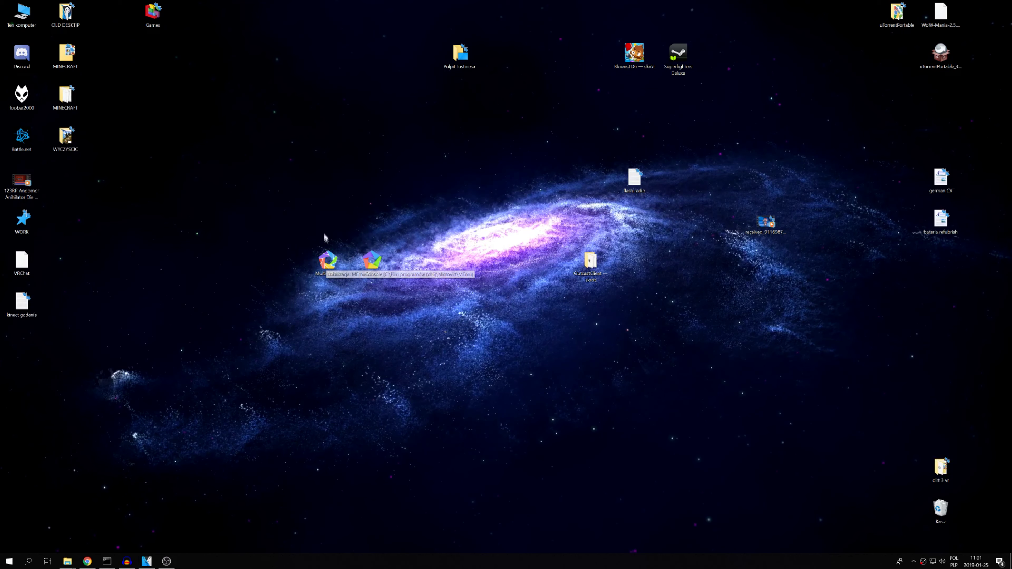
pyautogui.click(327, 259)
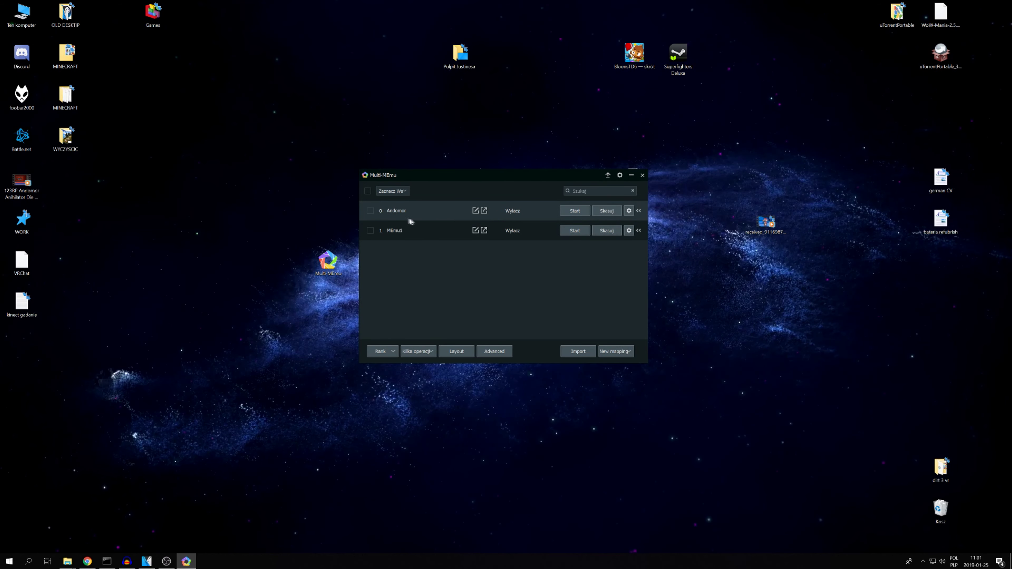
pyautogui.click(578, 209)
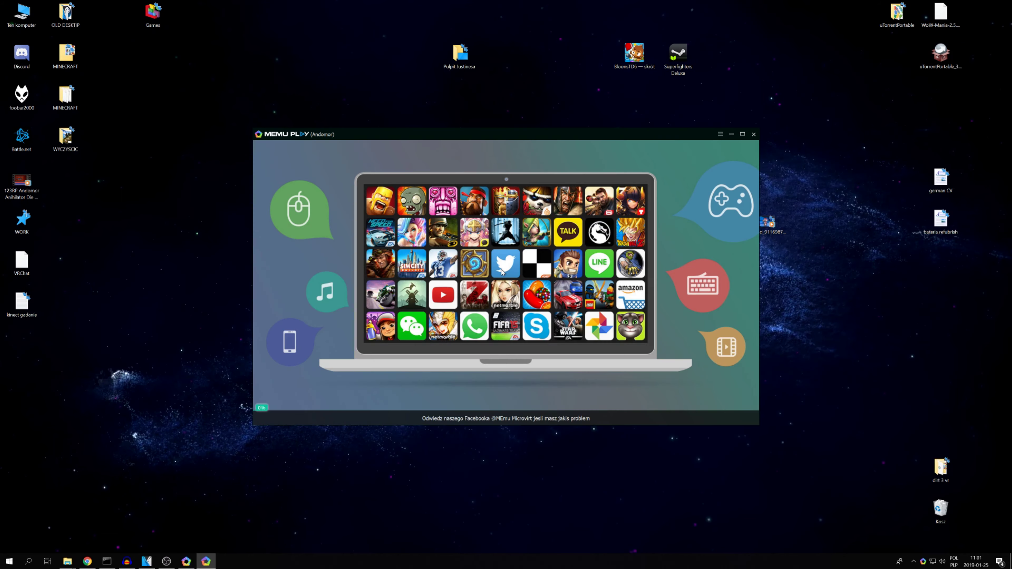
# Step: Place Andomor at the top-left, start MEmu1 and position its window to Andomor's right
pyautogui.moveTo(514, 136); pyautogui.dragTo(331, 46)
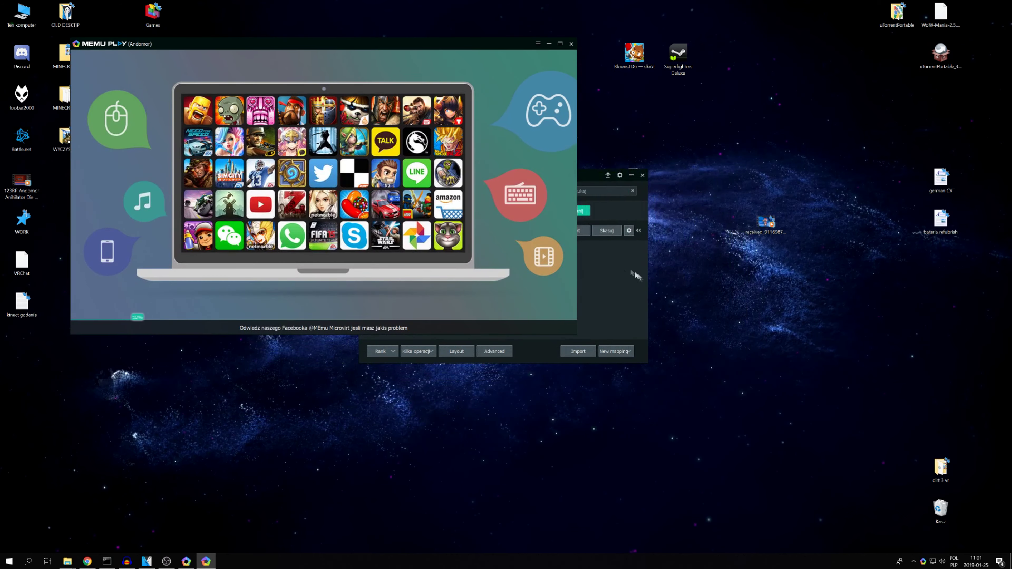
pyautogui.click(610, 240)
pyautogui.click(574, 230)
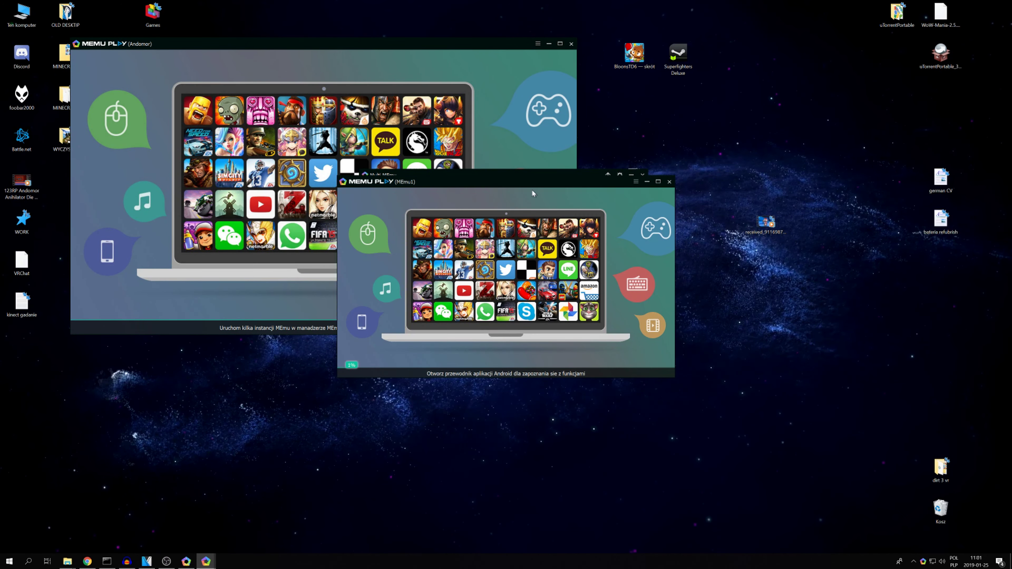
pyautogui.moveTo(520, 178); pyautogui.dragTo(706, 205)
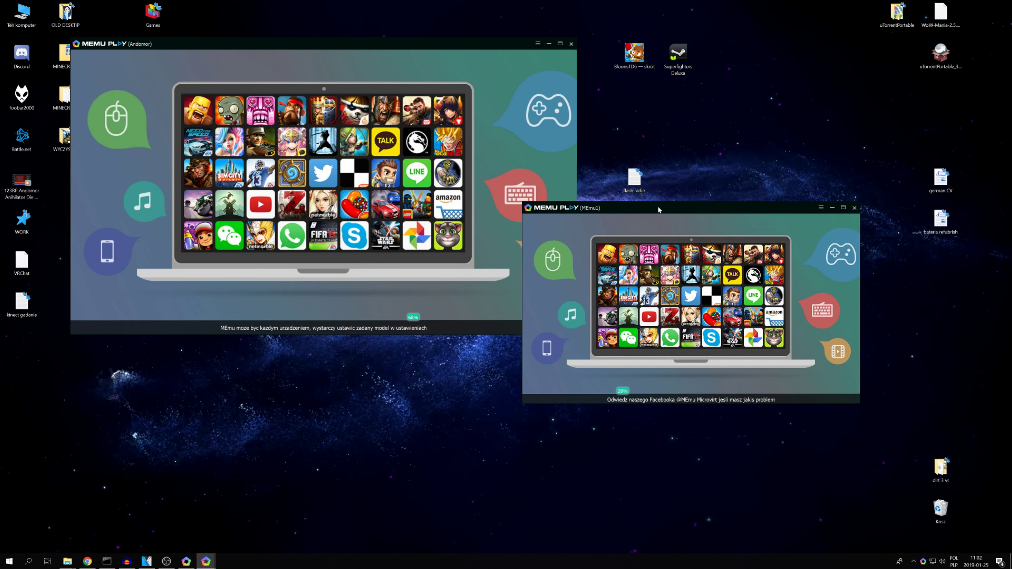
pyautogui.moveTo(658, 207)
pyautogui.mouseDown()
pyautogui.moveTo(733, 125)
pyautogui.moveTo(734, 106)
pyautogui.mouseUp()
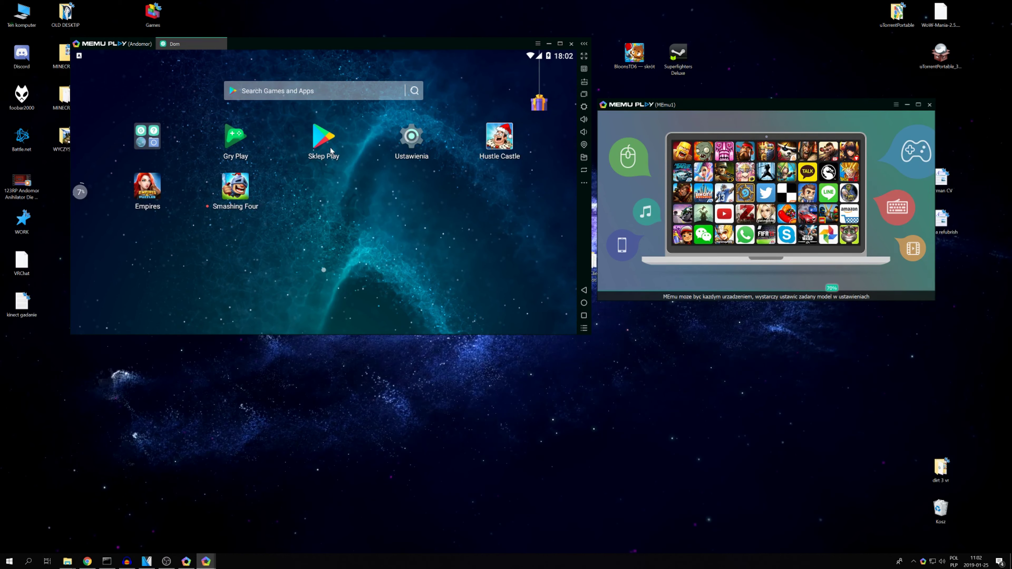
# Step: Launch Empires & Puzzles on Andomor, accept its AKTUALIZUJ prompt and choose Sklep Play
pyautogui.click(147, 191)
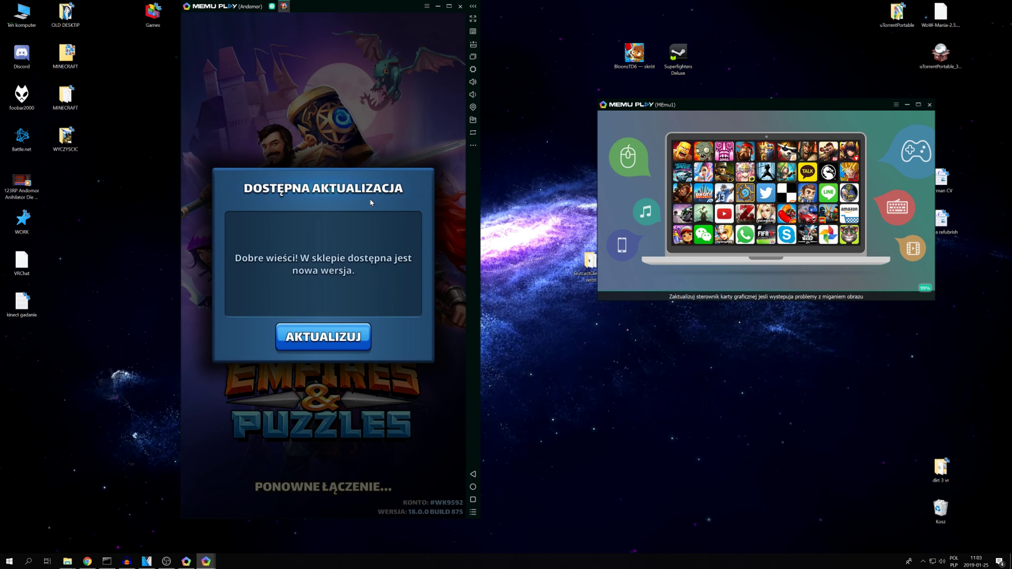
pyautogui.click(323, 338)
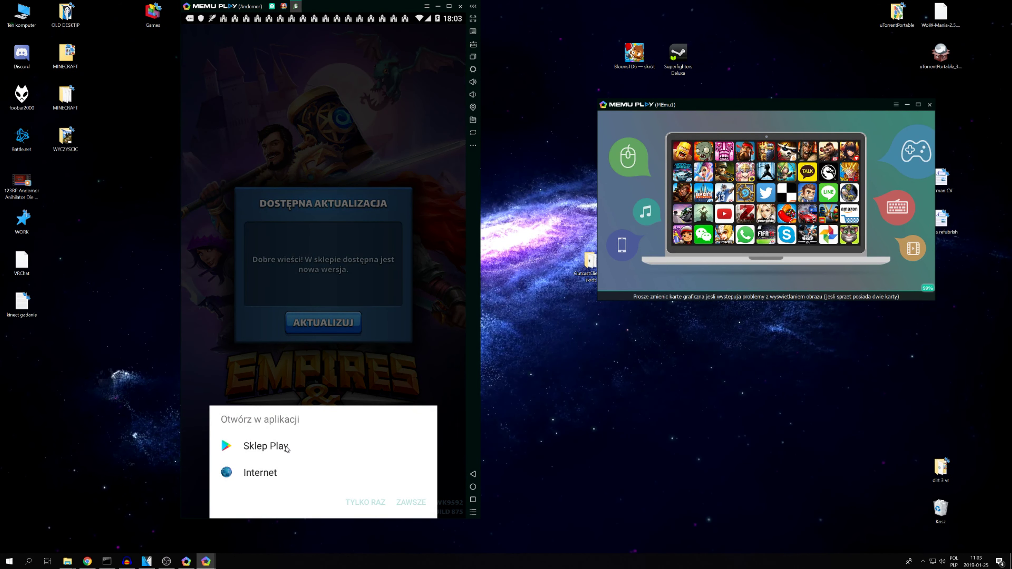
pyautogui.click(286, 444)
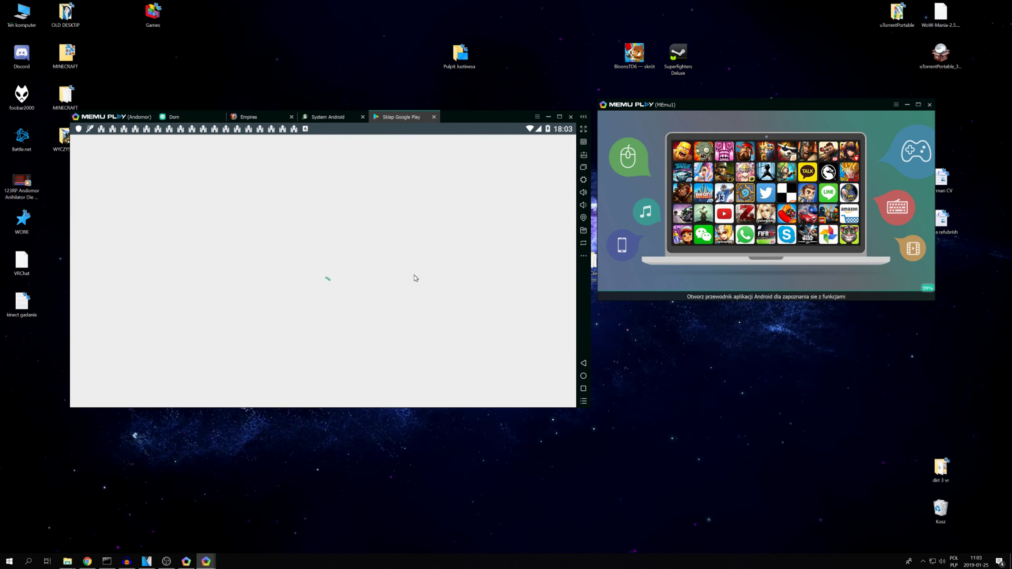
# Step: Download the Empires & Puzzles update from the Play Store and raise the emulator volume
pyautogui.click(518, 256)
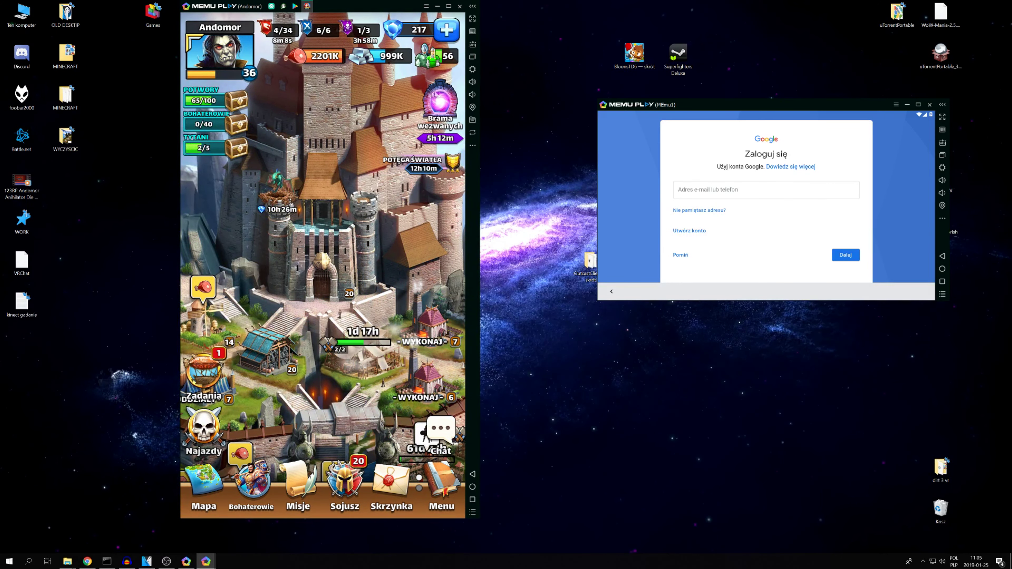
pyautogui.click(472, 83)
# Step: Turn the emulator volume up several notches and briefly view the player profile
pyautogui.click(473, 82)
pyautogui.click(473, 83)
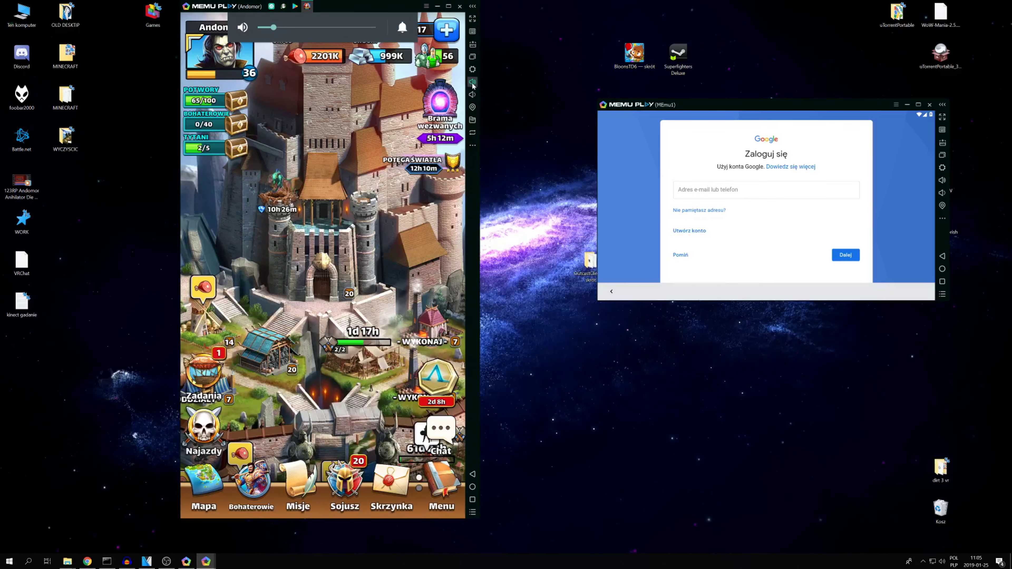
pyautogui.click(472, 82)
pyautogui.click(472, 82)
pyautogui.click(473, 83)
pyautogui.click(473, 83)
pyautogui.click(473, 82)
pyautogui.click(472, 83)
pyautogui.click(473, 83)
pyautogui.click(473, 82)
pyautogui.click(473, 82)
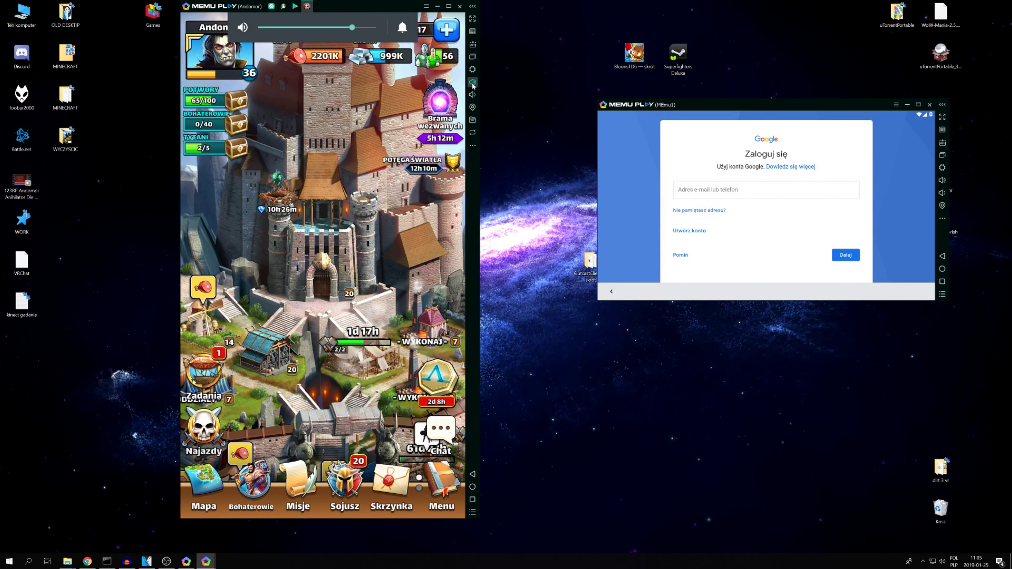
pyautogui.moveTo(192, 408)
pyautogui.mouseDown()
pyautogui.moveTo(307, 319)
pyautogui.moveTo(267, 270)
pyautogui.moveTo(207, 307)
pyautogui.moveTo(183, 343)
pyautogui.mouseUp()
pyautogui.click(226, 75)
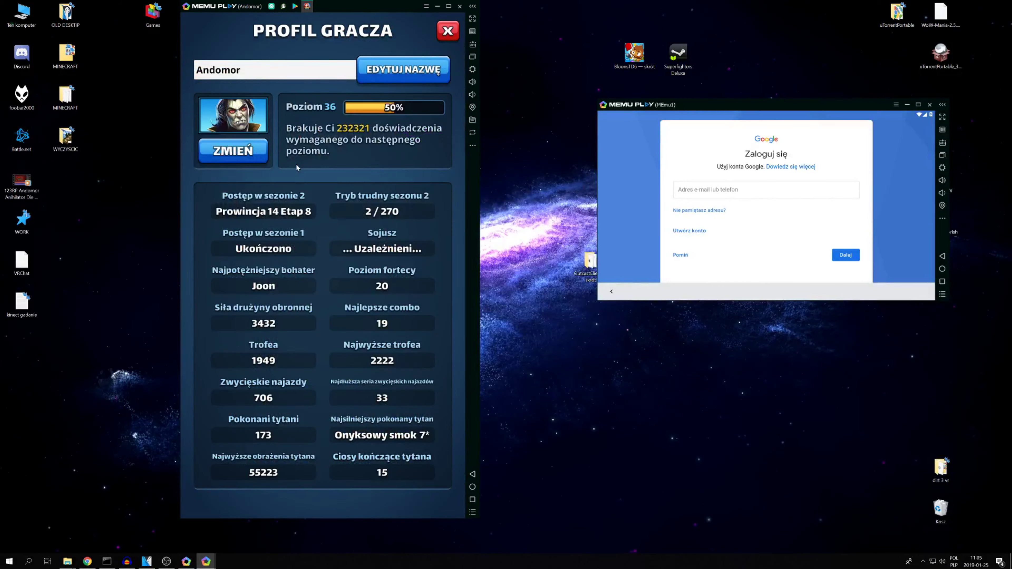
pyautogui.click(448, 31)
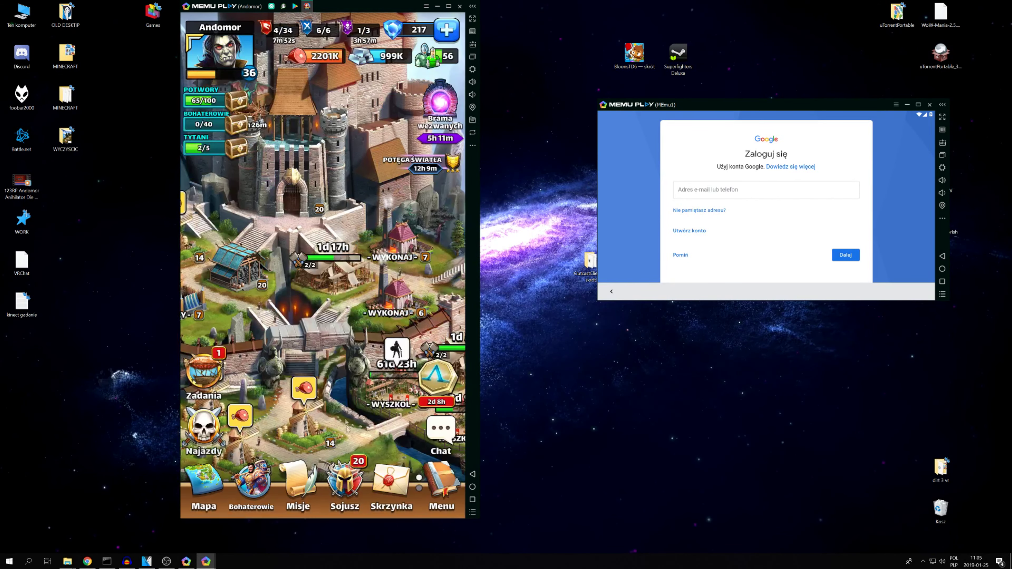
# Step: Open the alliance chat, type and erase 'Te' unsent, then close the chat and alliance panels
pyautogui.click(345, 482)
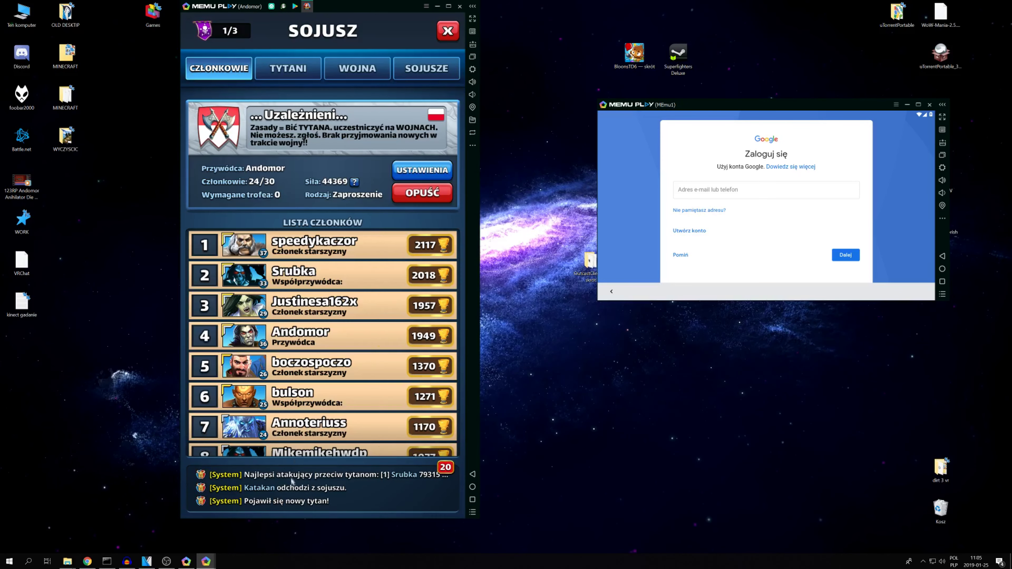
pyautogui.click(310, 498)
pyautogui.click(309, 499)
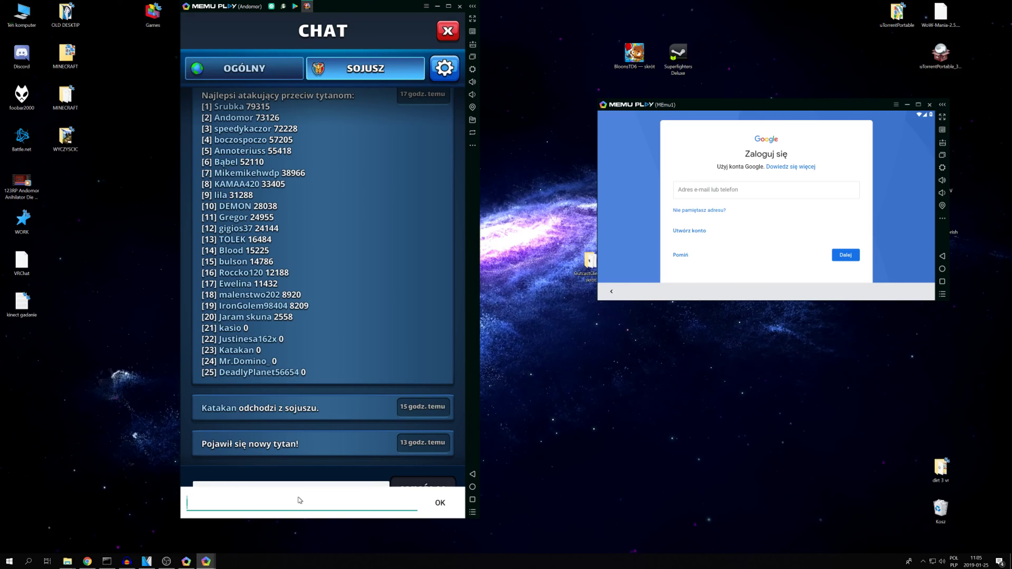
pyautogui.write('Testing :)')
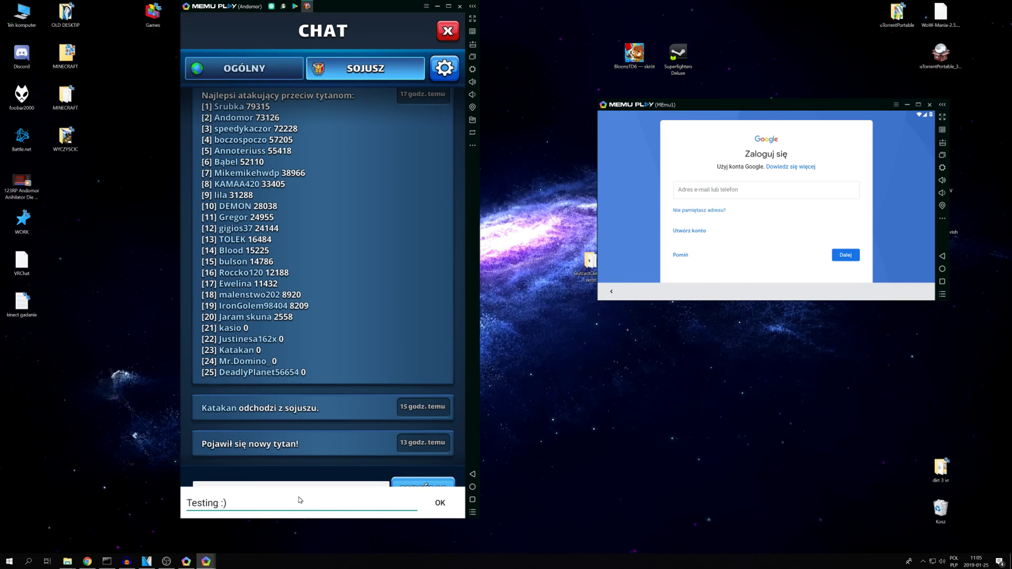
pyautogui.press('BackSpace')
pyautogui.press('BackSpace')
pyautogui.press('BackSpace')
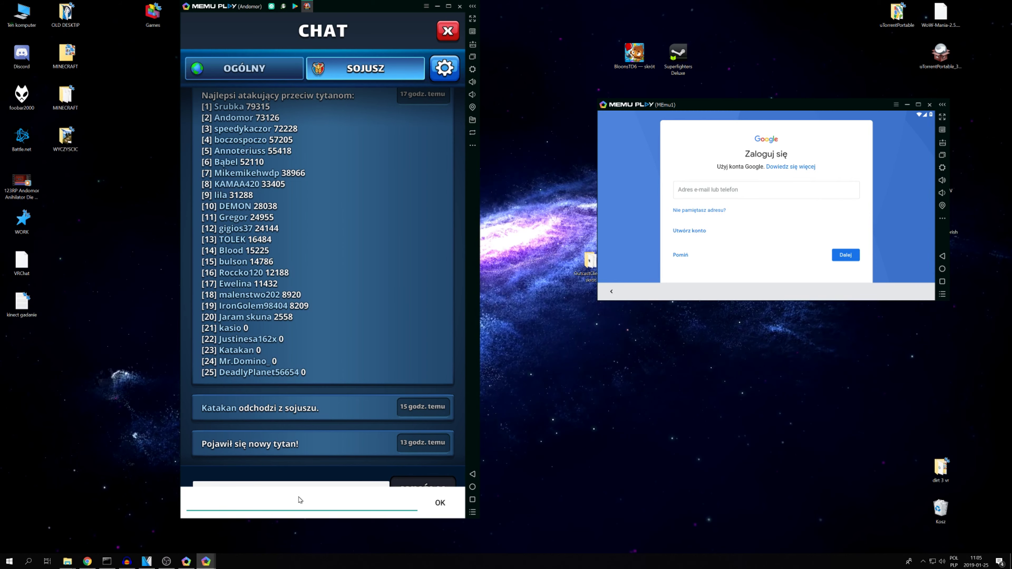
pyautogui.press('Escape')
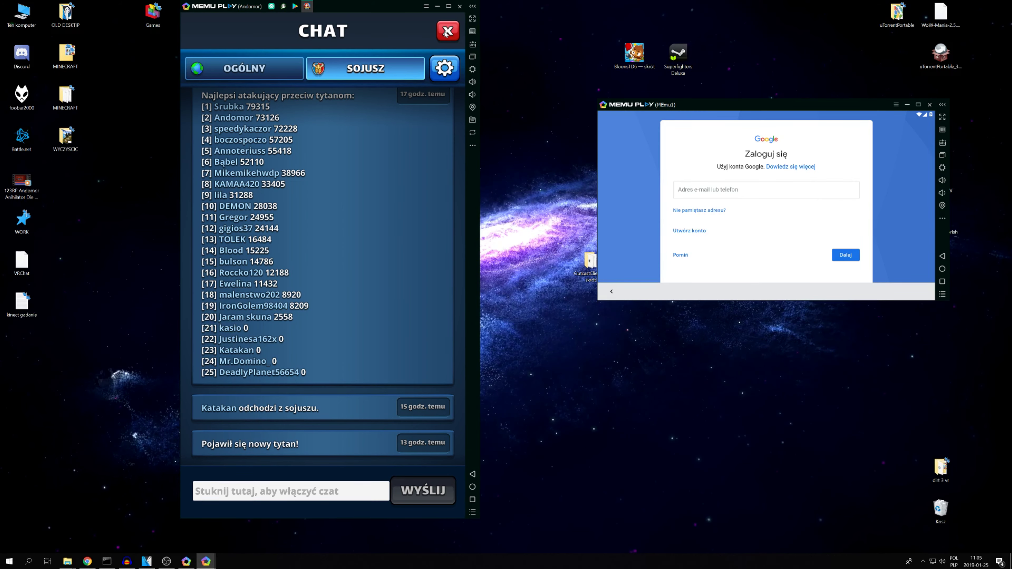
pyautogui.click(447, 32)
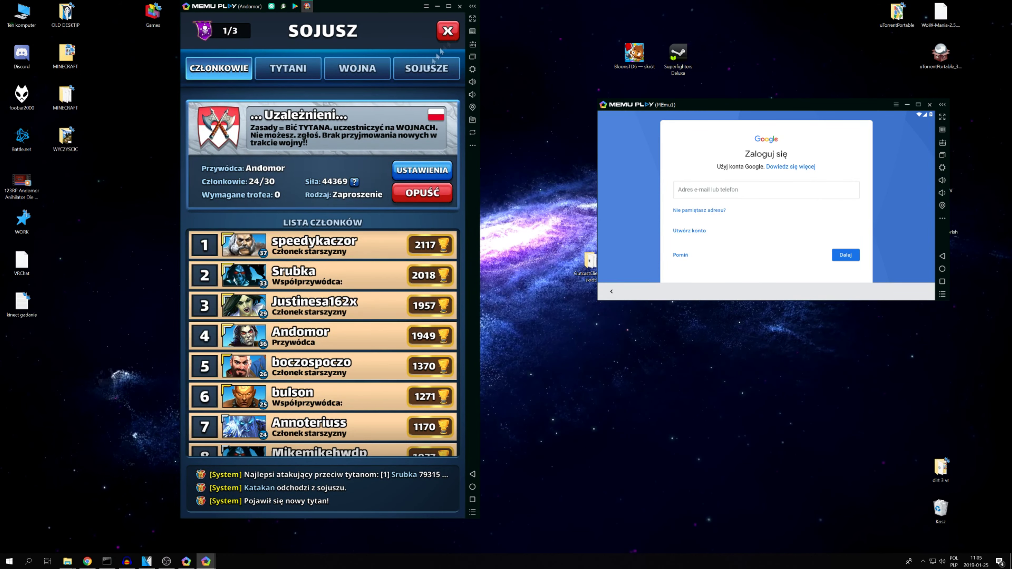
pyautogui.press('Escape')
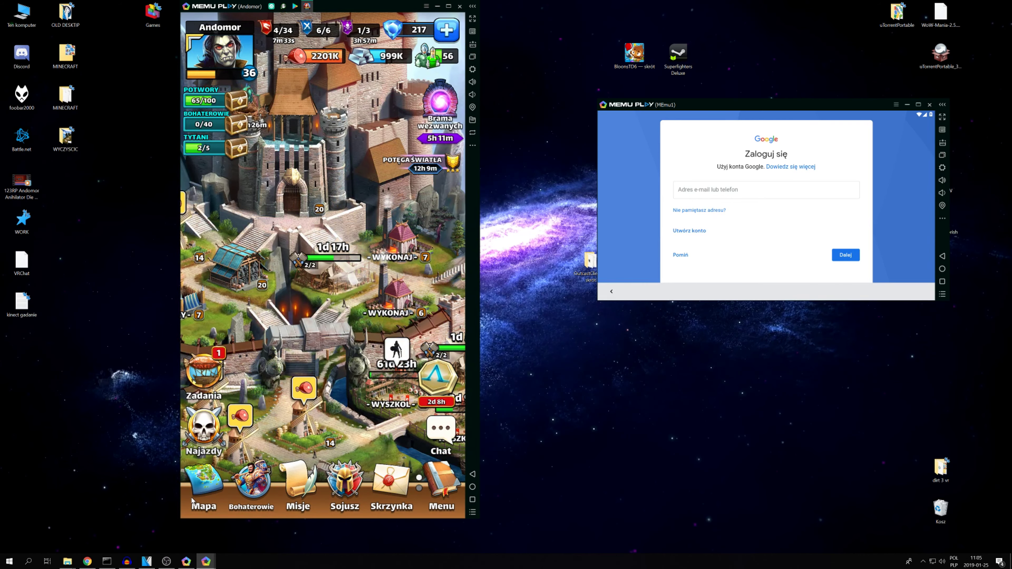
# Step: Pan to the river mines, collect all their silver to reach 1177K, then switch to Hustle Castle
pyautogui.moveTo(306, 304); pyautogui.dragTo(454, 267)
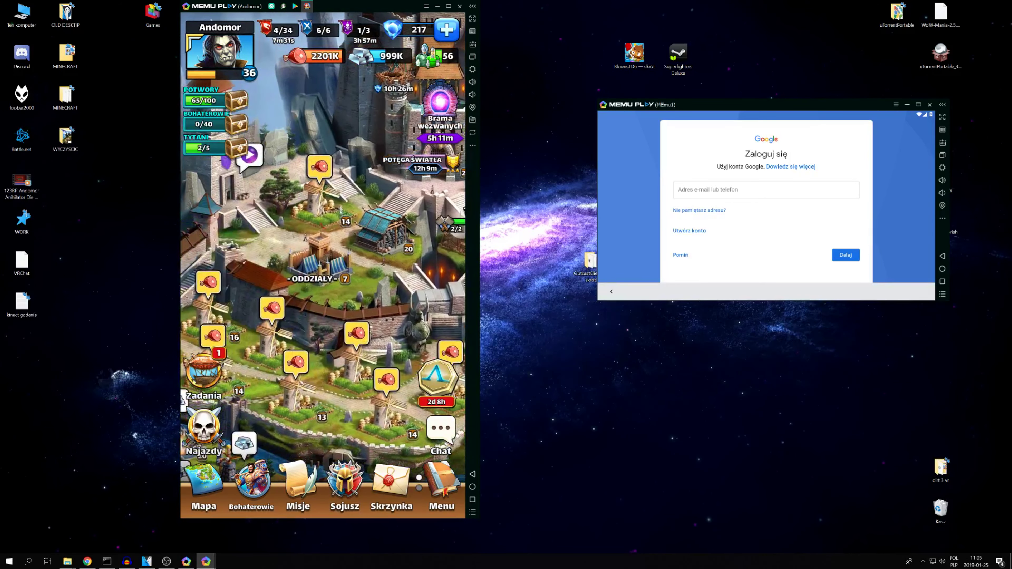
pyautogui.moveTo(324, 354); pyautogui.dragTo(384, 265)
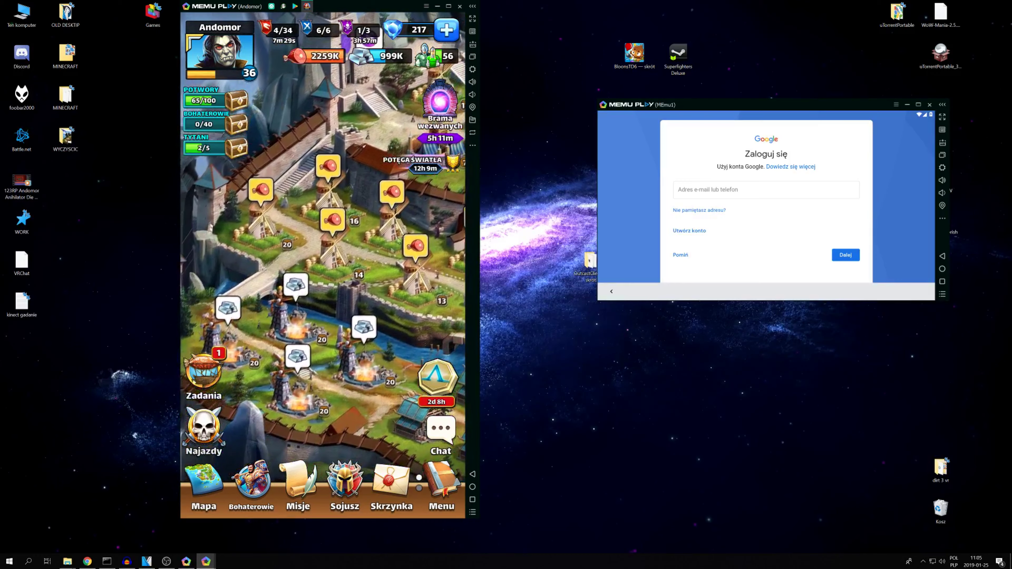
pyautogui.click(369, 320)
pyautogui.click(303, 349)
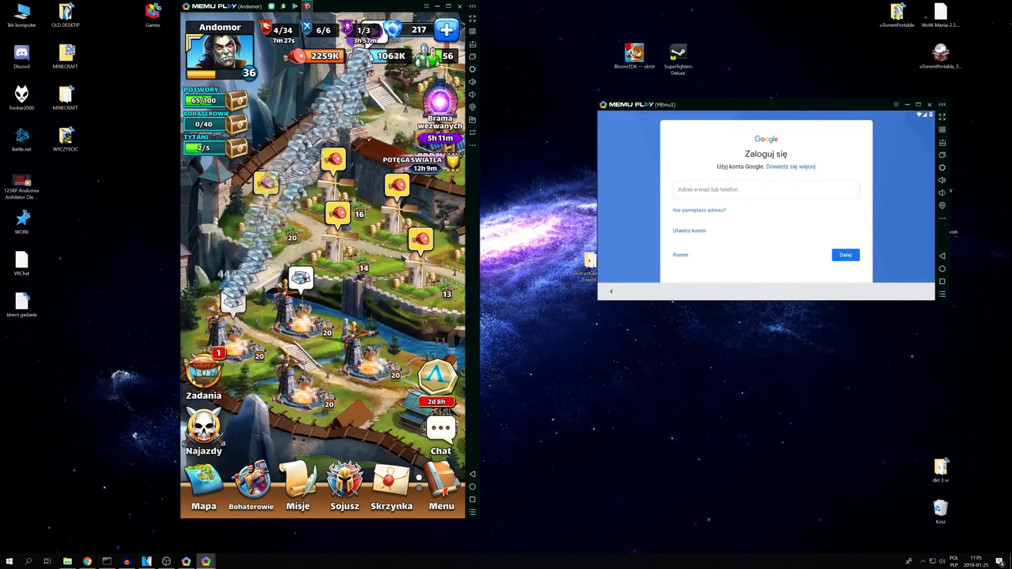
pyautogui.click(300, 278)
pyautogui.click(233, 302)
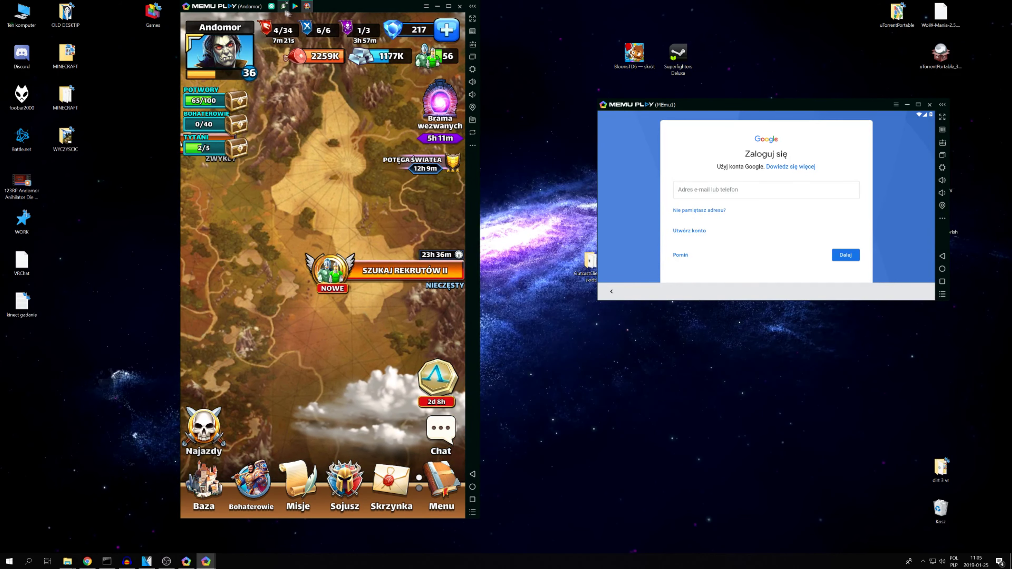
pyautogui.click(271, 6)
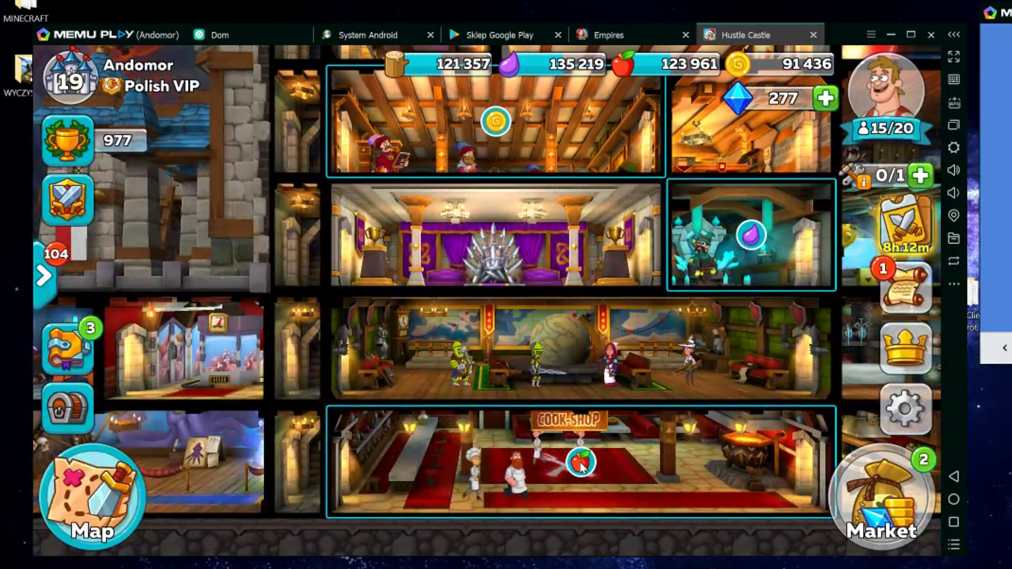
# Step: Collect the kitchen's food and switch HD graphics off in Settings, restarting Hustle Castle
pyautogui.click(580, 458)
pyautogui.click(903, 410)
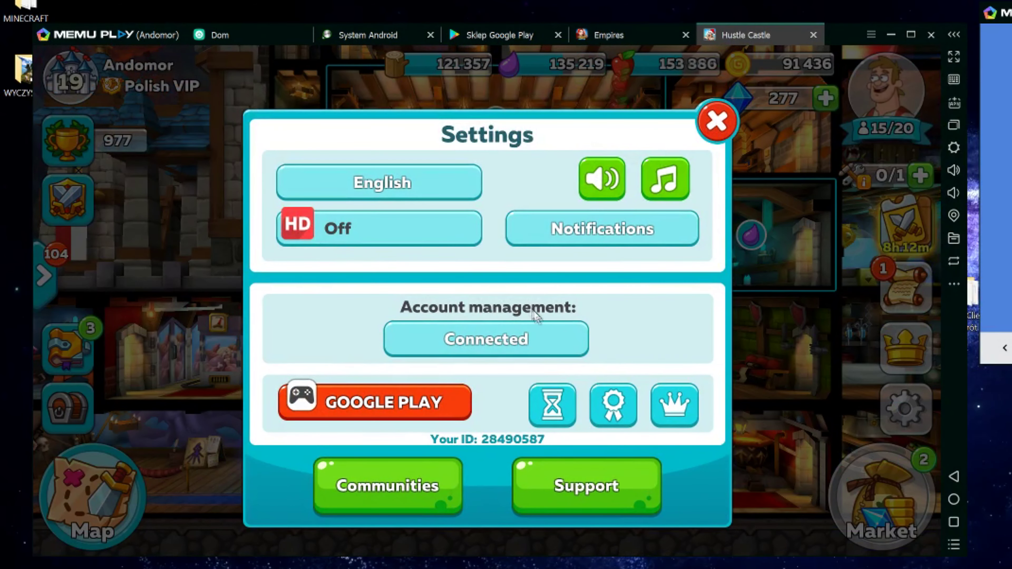
pyautogui.click(331, 240)
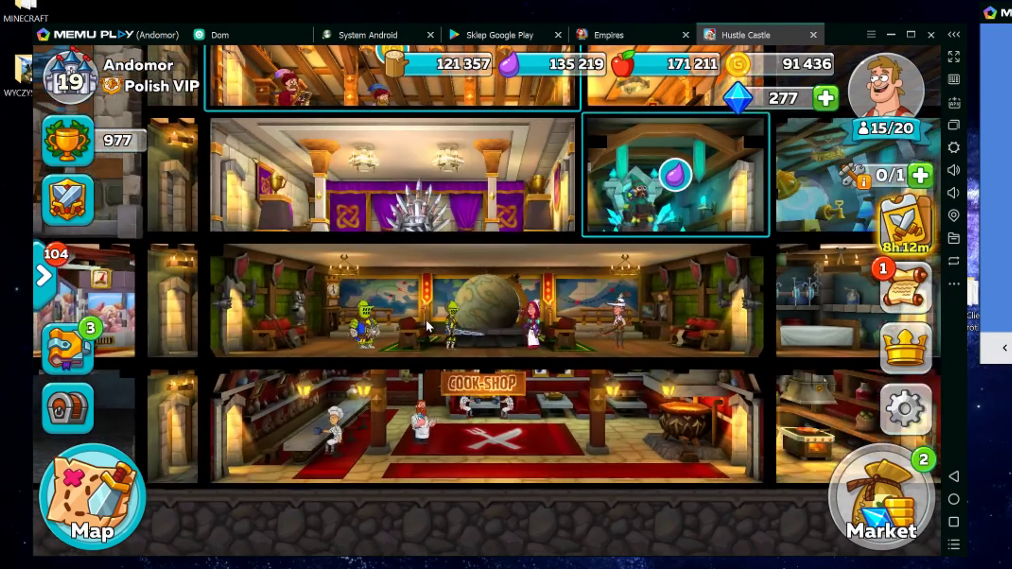
# Step: From the world map's graveyard area, attack Tony's castle and win 5 324 wood, 15 078 gold, 5 206 potion
pyautogui.click(426, 321)
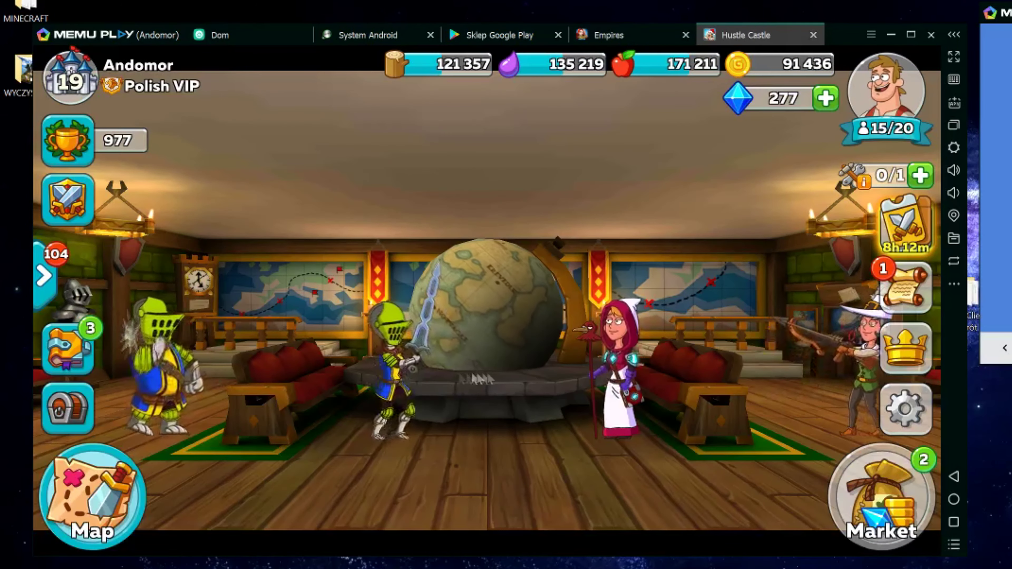
pyautogui.scroll(-3, 671, 344)
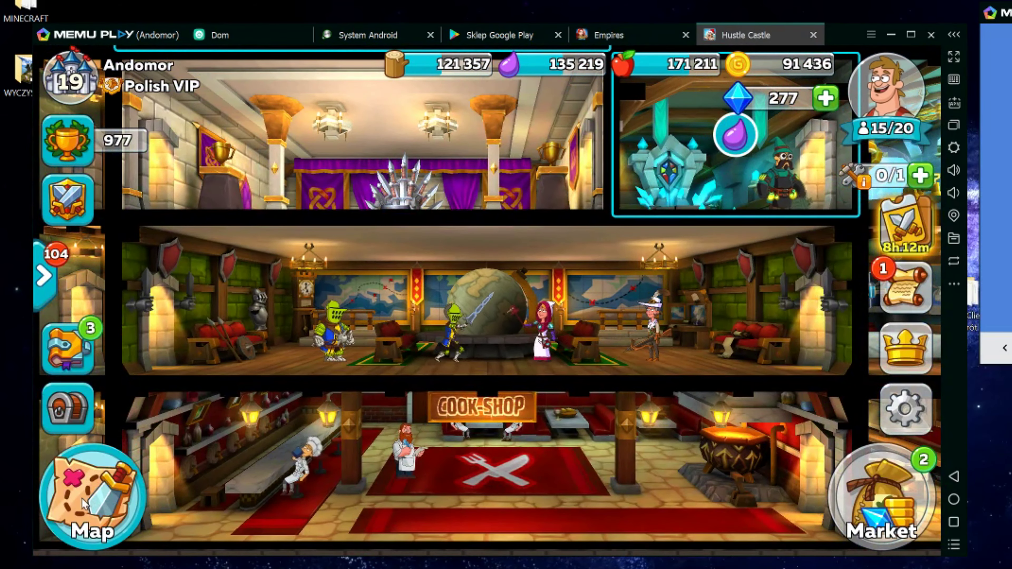
pyautogui.click(92, 499)
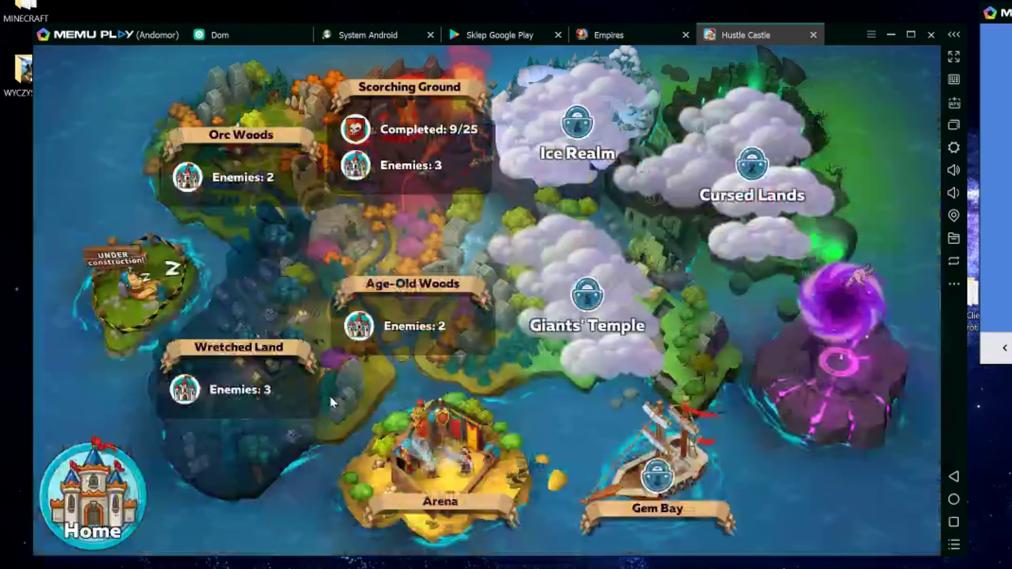
pyautogui.click(392, 337)
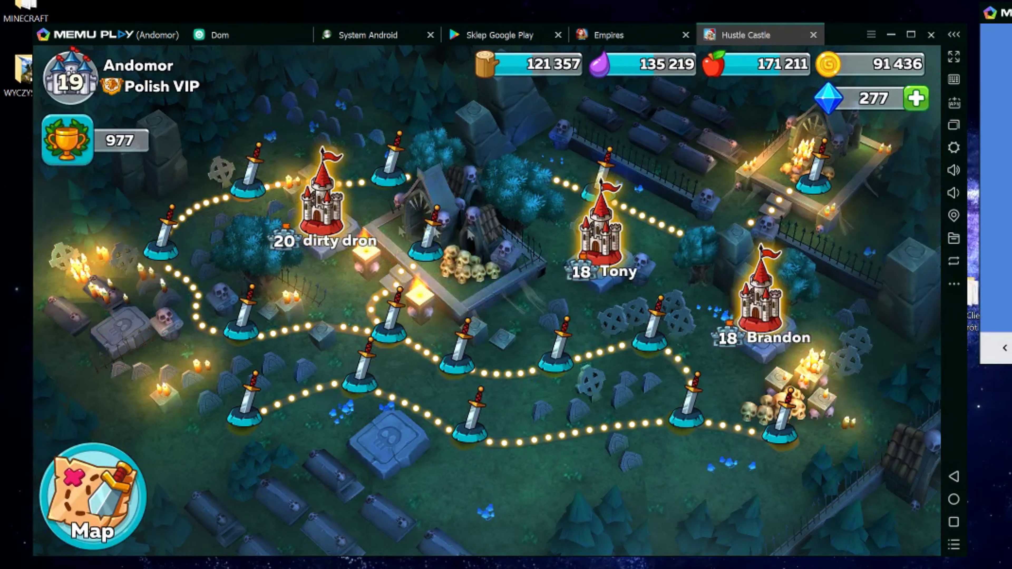
pyautogui.click(609, 250)
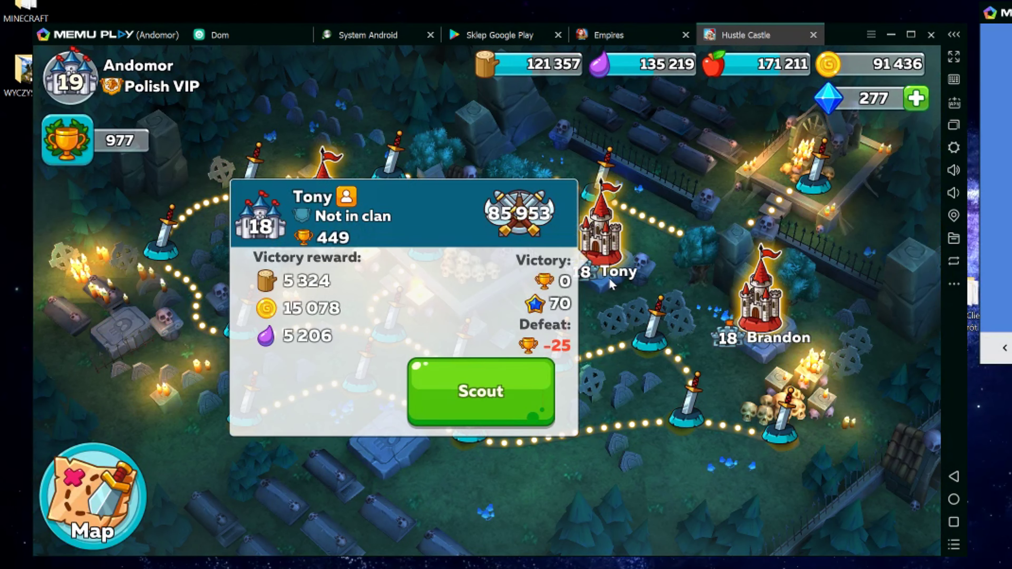
pyautogui.click(460, 420)
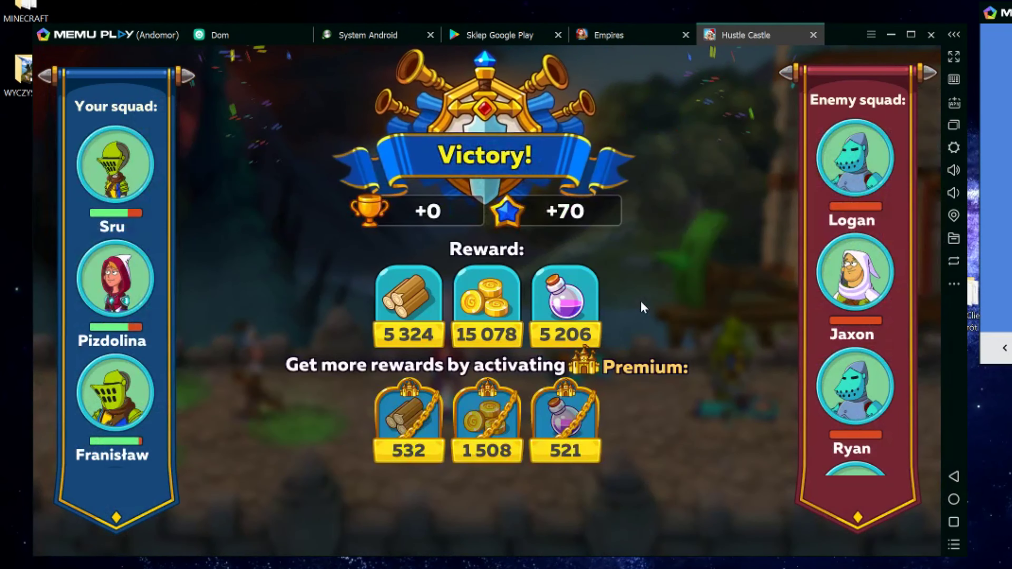
# Step: Return home after the victory, then open the forum's Games & Programs board and scroll its topics
pyautogui.click(489, 514)
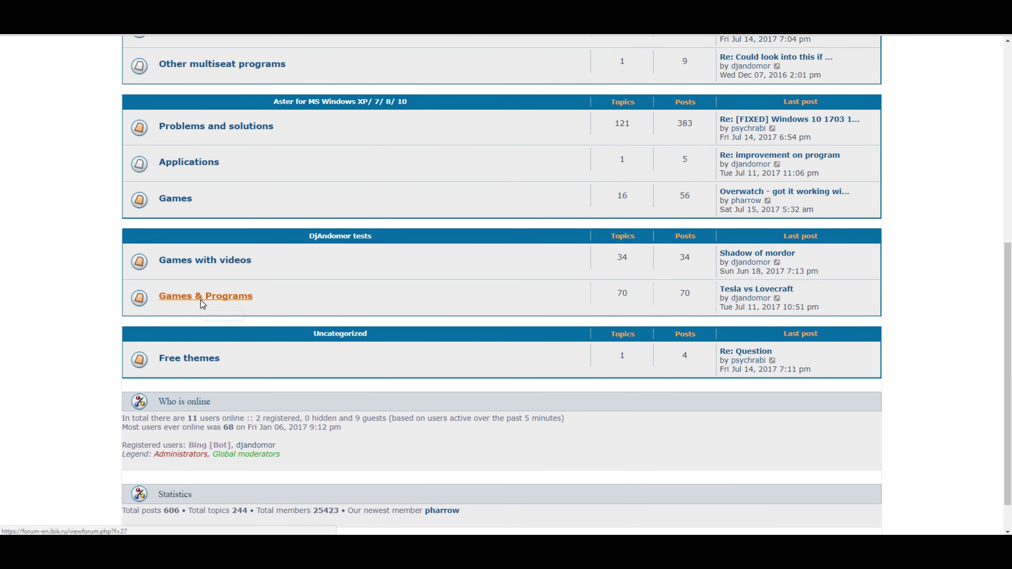
pyautogui.click(201, 300)
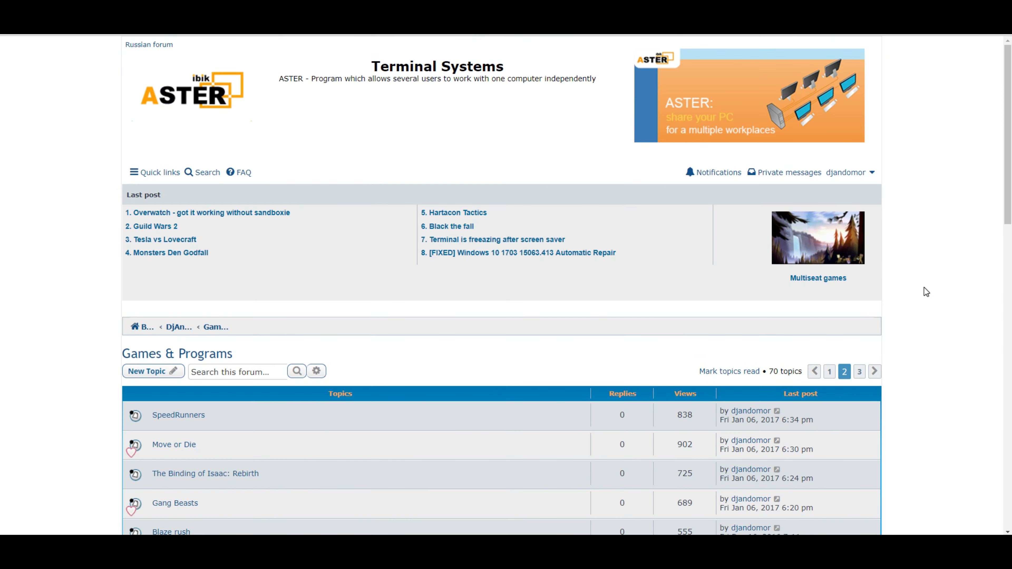
pyautogui.scroll(-3, 921, 312)
pyautogui.scroll(-5, 923, 340)
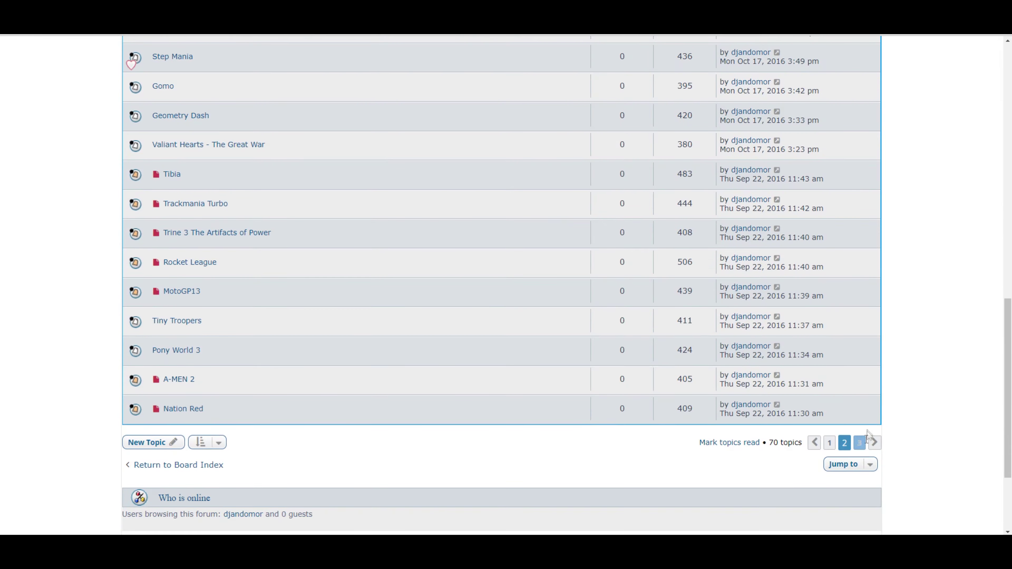